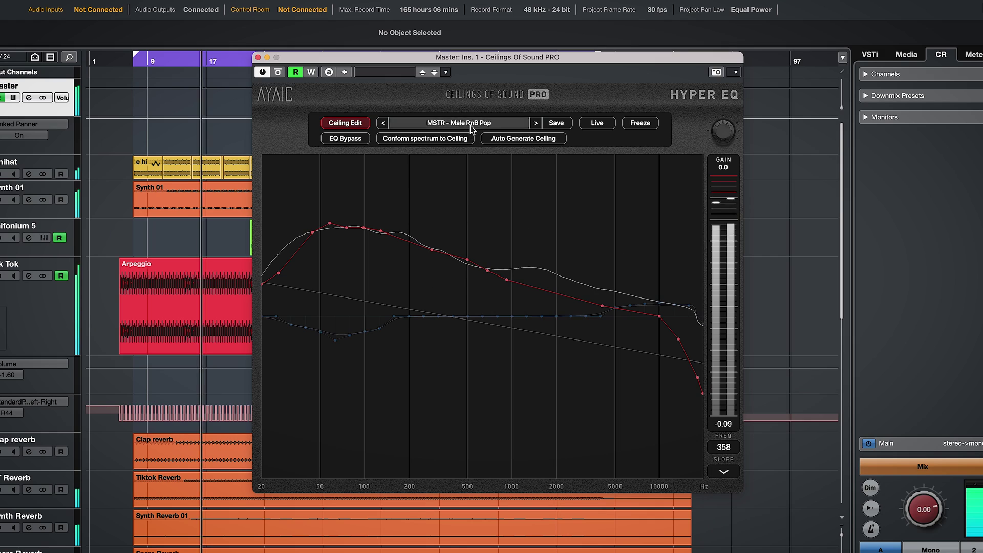
click(470, 124)
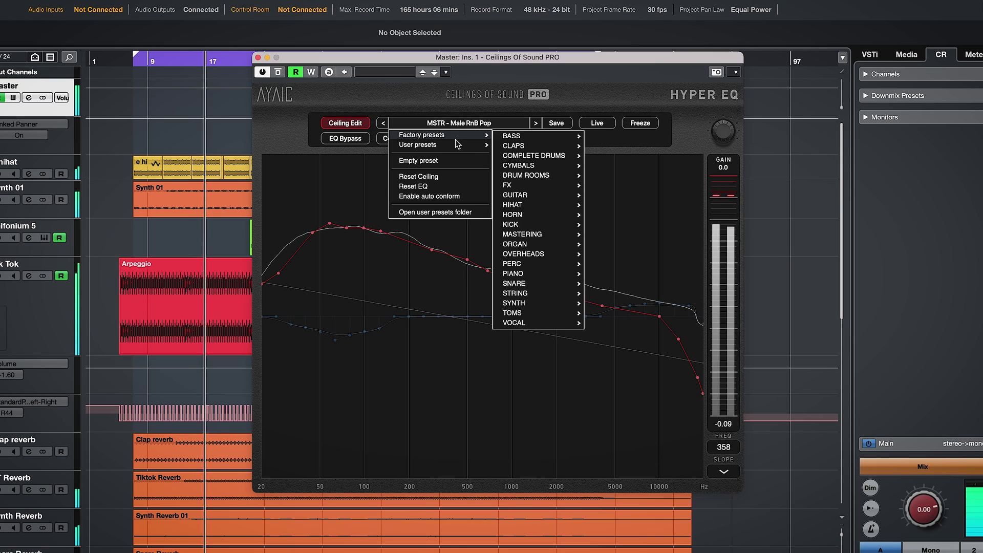
mouse_move(545, 287)
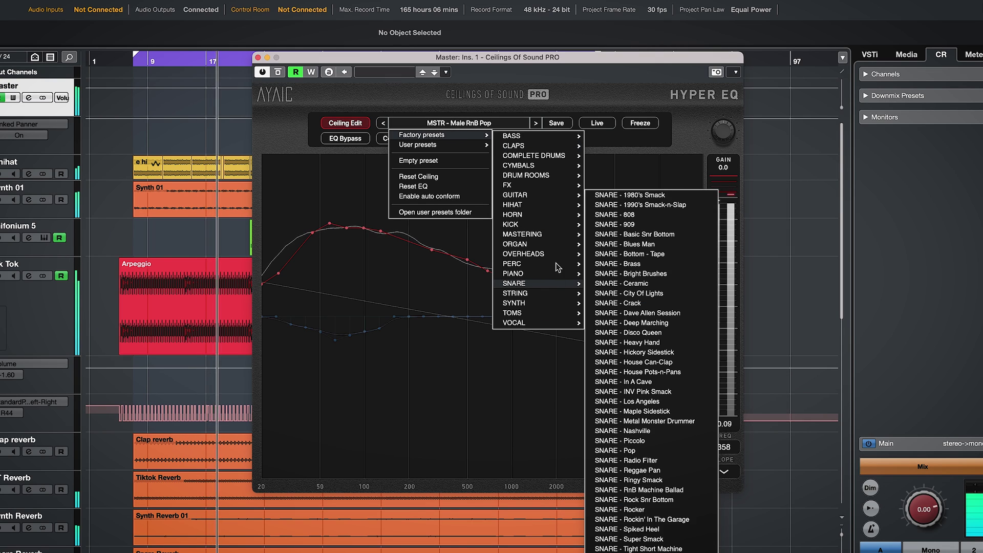
mouse_move(552, 200)
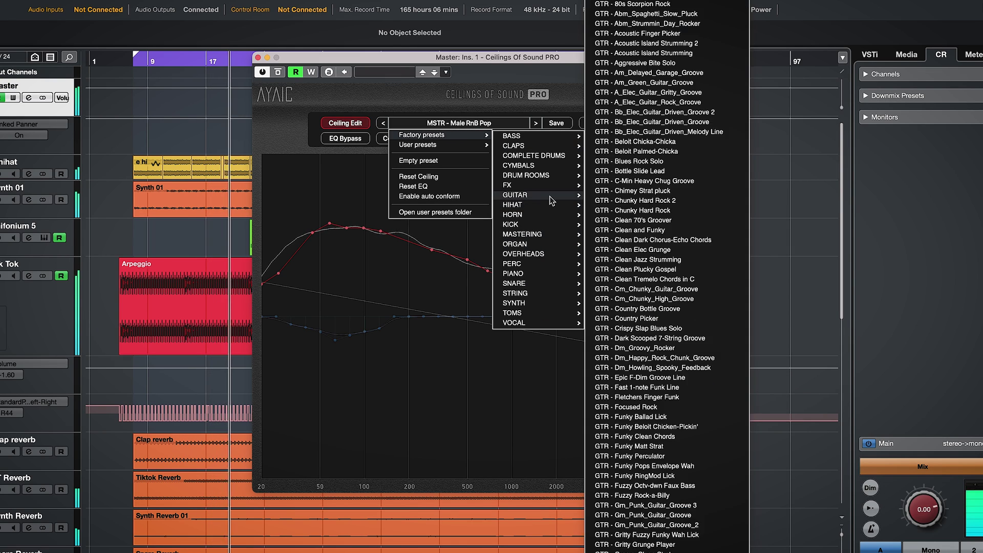
mouse_move(540, 324)
click(394, 97)
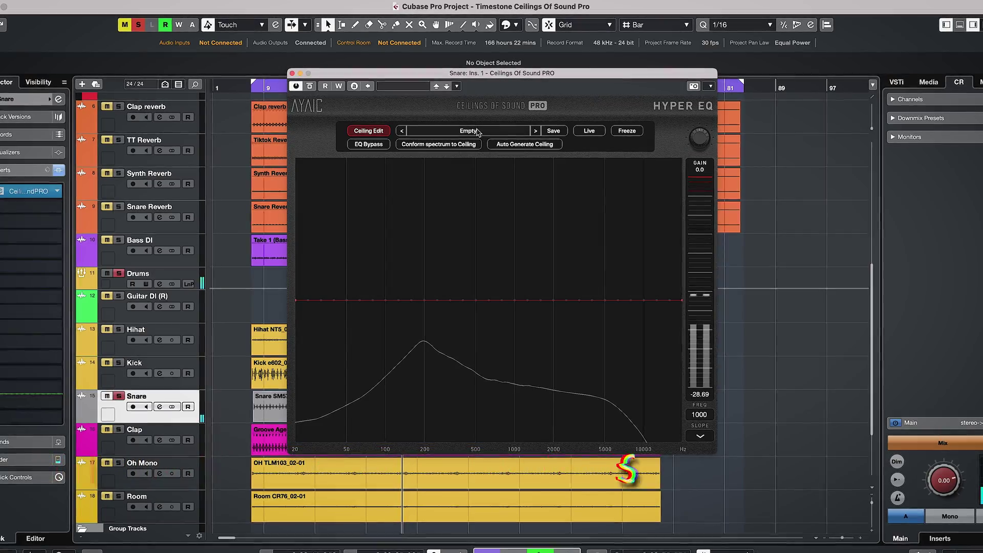
Load the SNARE - Dave Allen Session factory preset on the Snare plugin, then switch to EQ Edit.
click(476, 131)
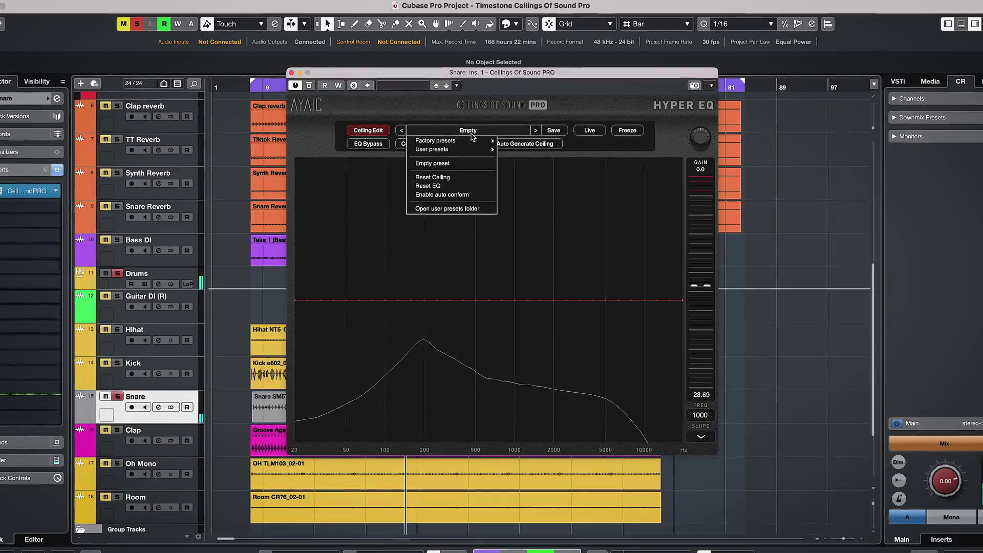
mouse_move(468, 141)
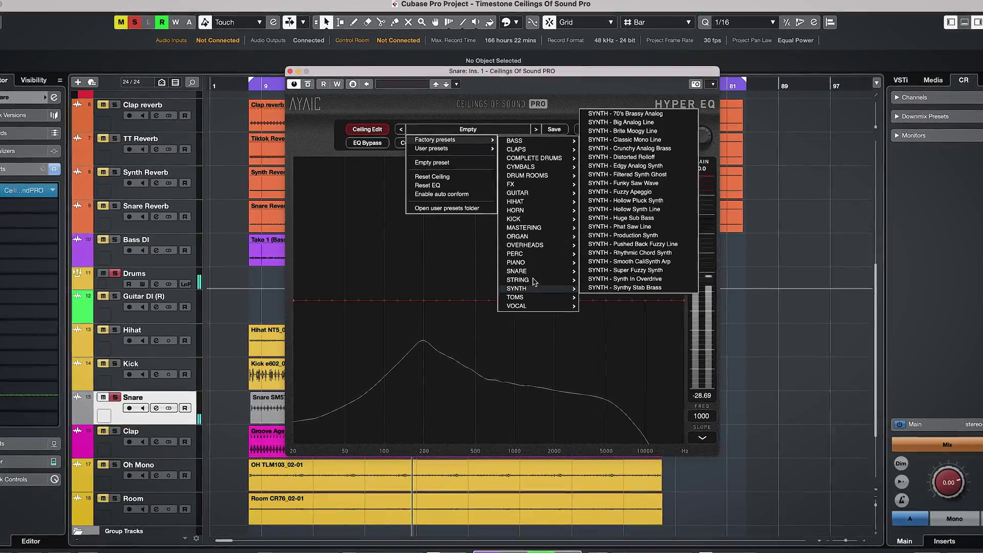
mouse_move(541, 244)
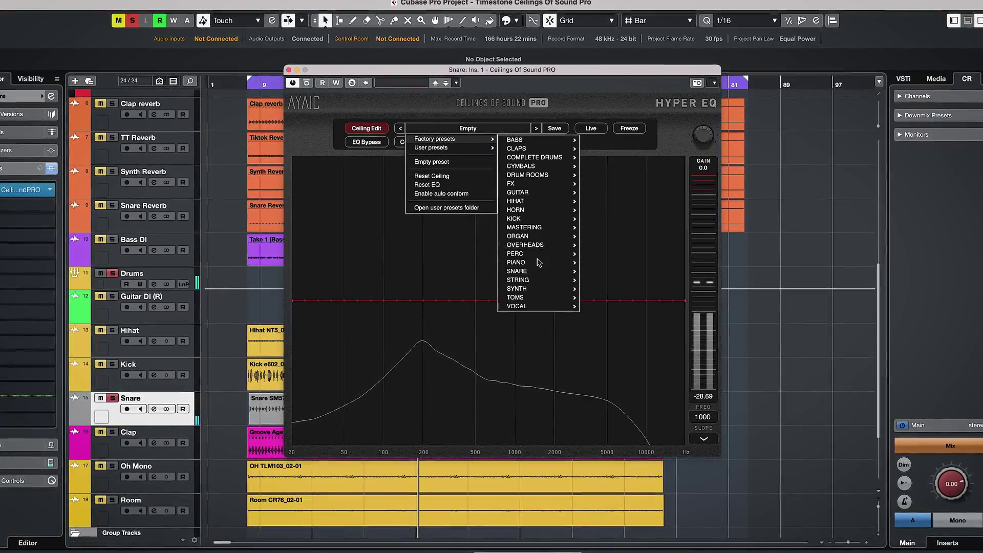
mouse_move(542, 271)
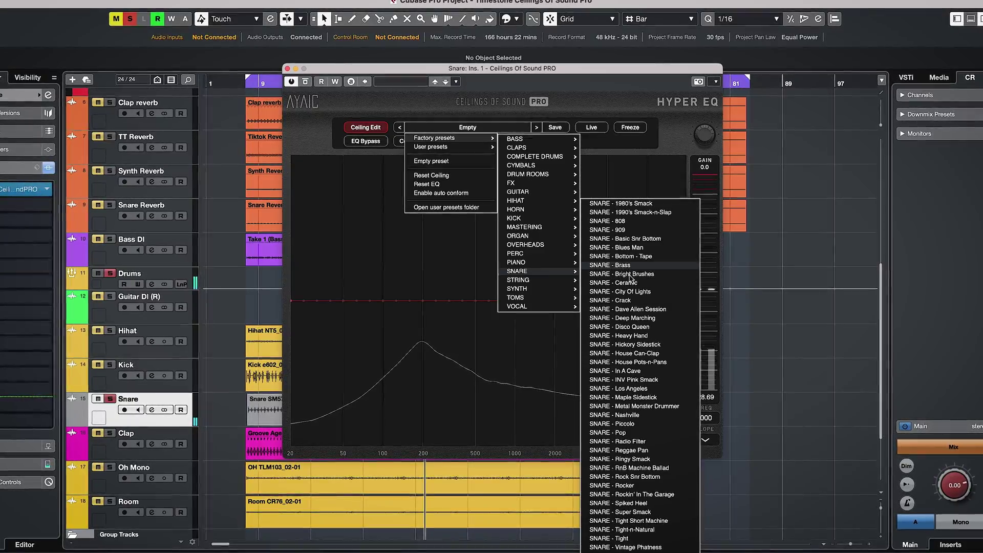
click(629, 301)
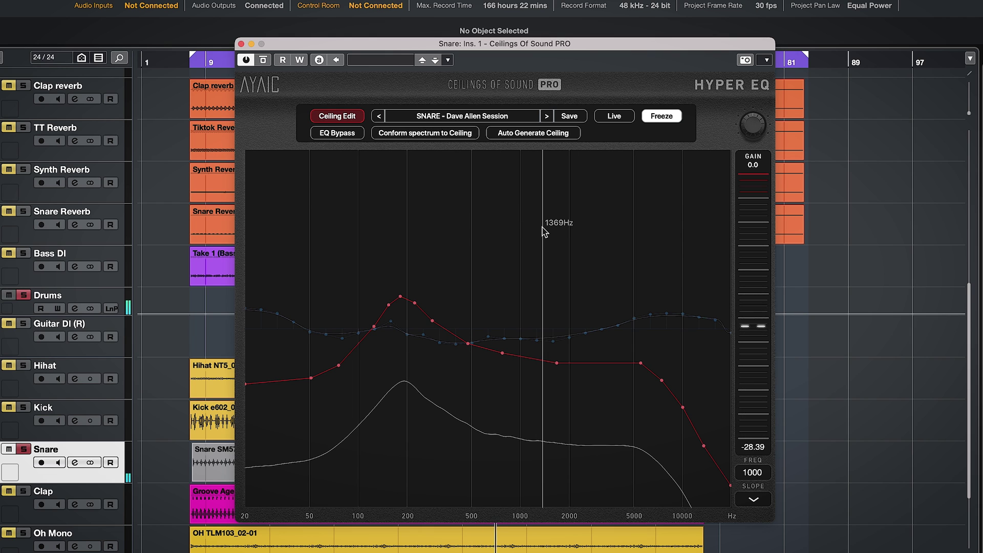
click(338, 119)
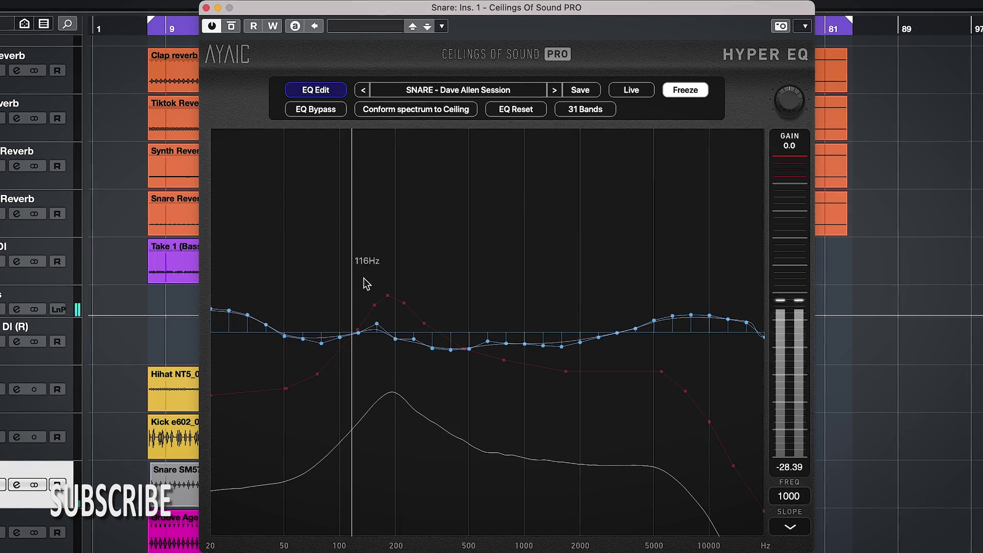
Flatten the 25Hz band and the bands above about 7 kHz onto zero, then bypass the plugin.
mouse_move(227, 312)
mouse_down()
mouse_move(246, 315)
mouse_move(247, 337)
mouse_up()
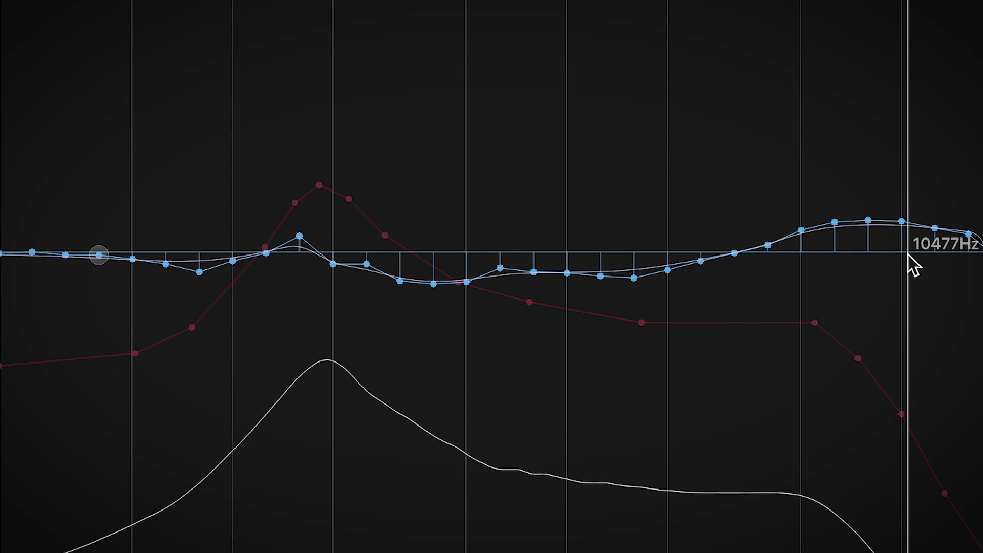
drag(914, 265, 931, 263)
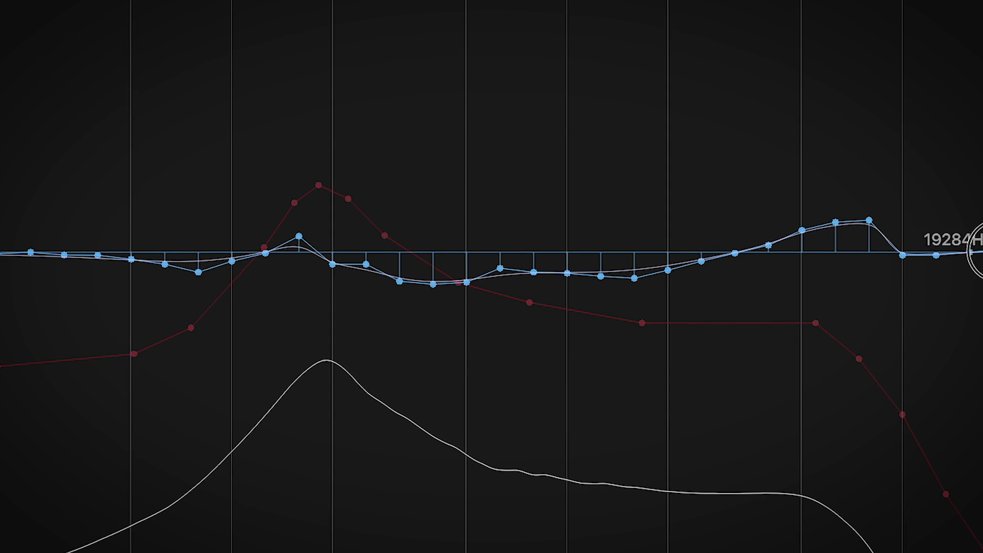
drag(980, 256, 966, 263)
mouse_move(879, 227)
mouse_down()
mouse_move(838, 228)
mouse_move(871, 235)
mouse_up()
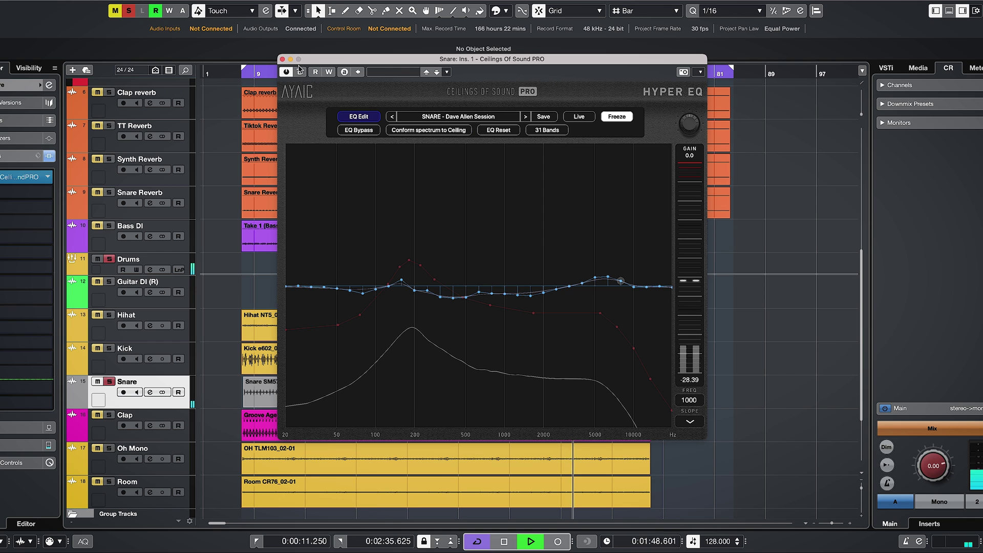
click(300, 72)
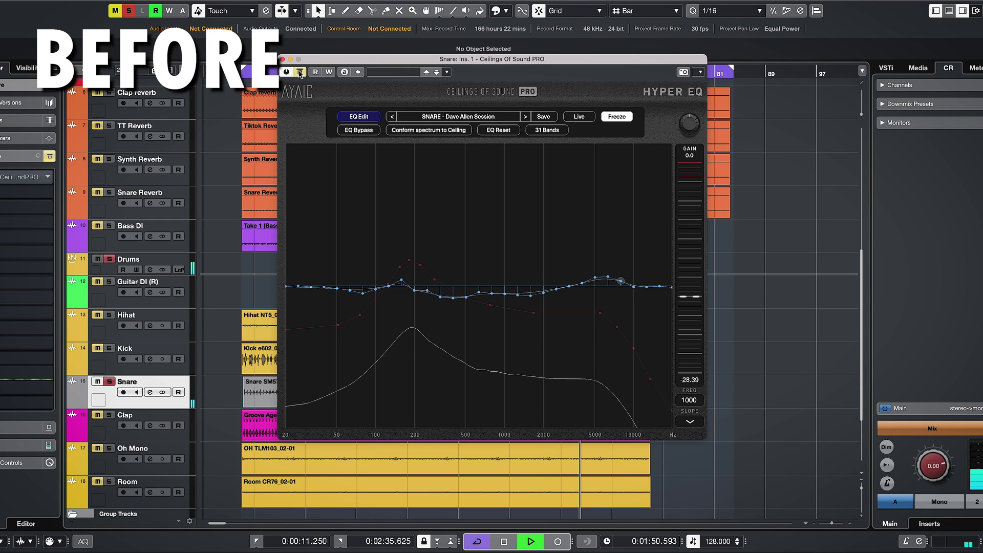
Re-enable the Snare plugin to hear the processed snare.
click(300, 72)
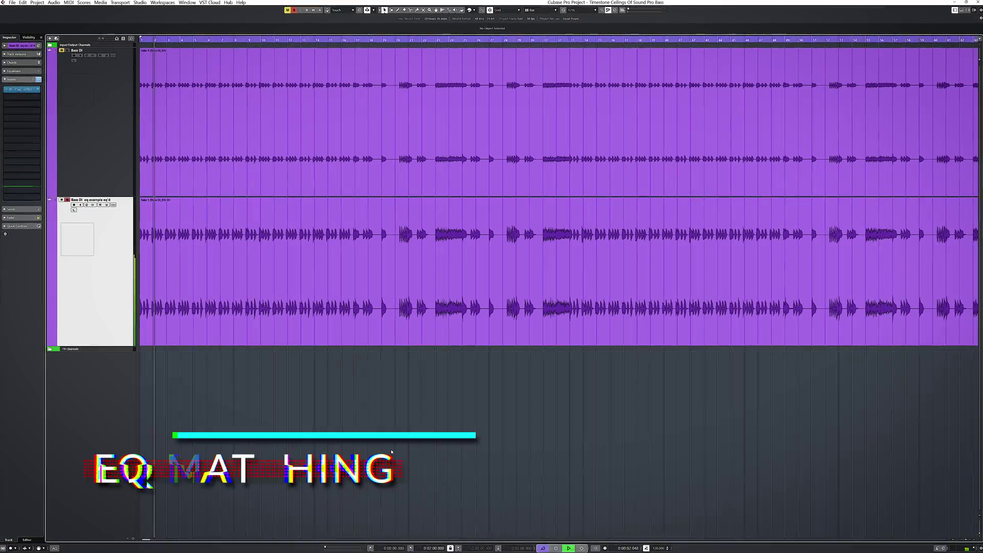
Select and solo the Bass DI eq example eq'd track, then open its Ceilings of Sound PRO insert.
key(Up)
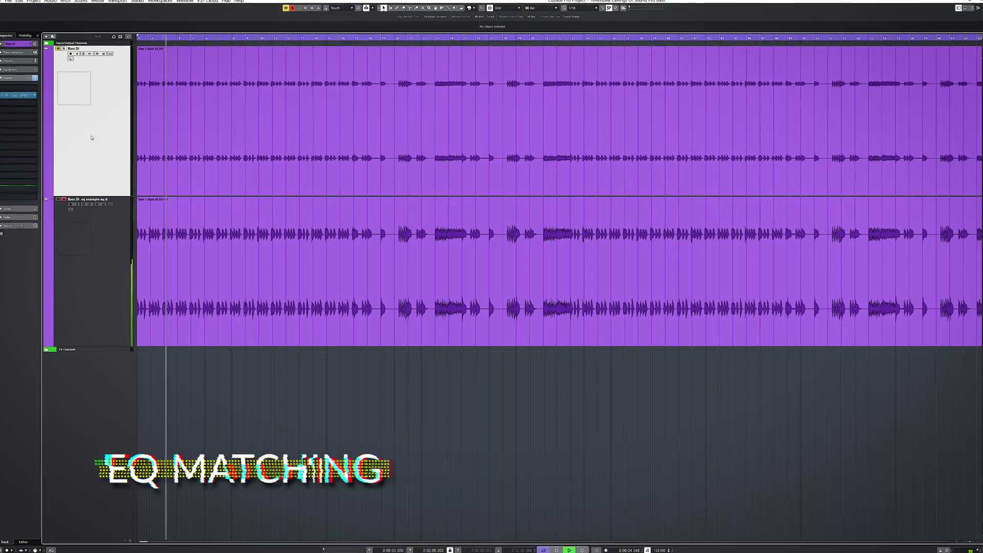
click(91, 253)
click(153, 287)
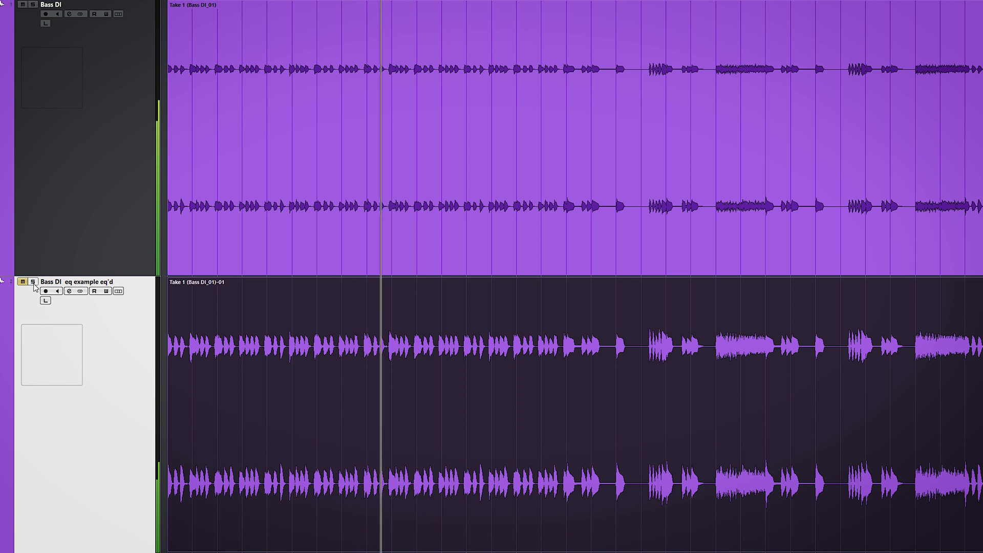
click(33, 282)
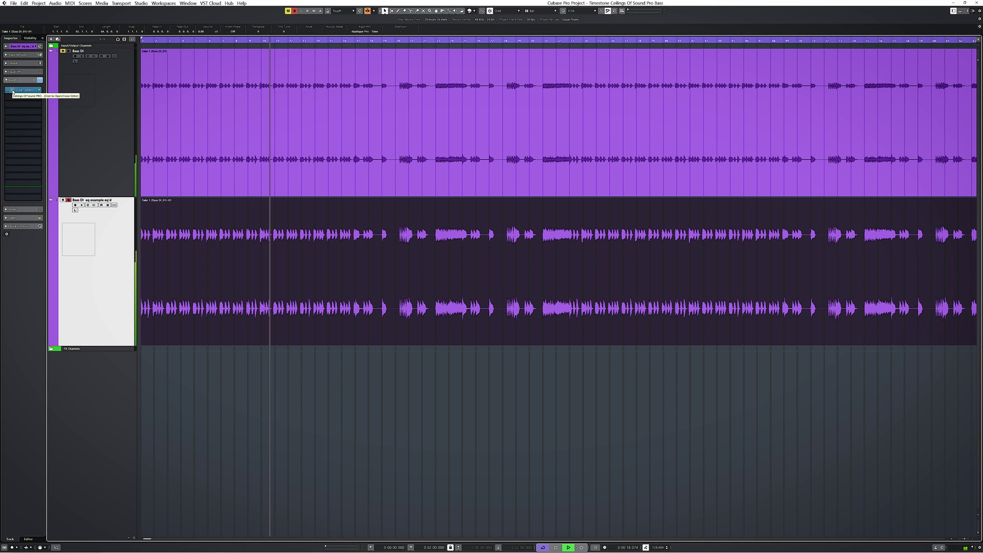
click(12, 91)
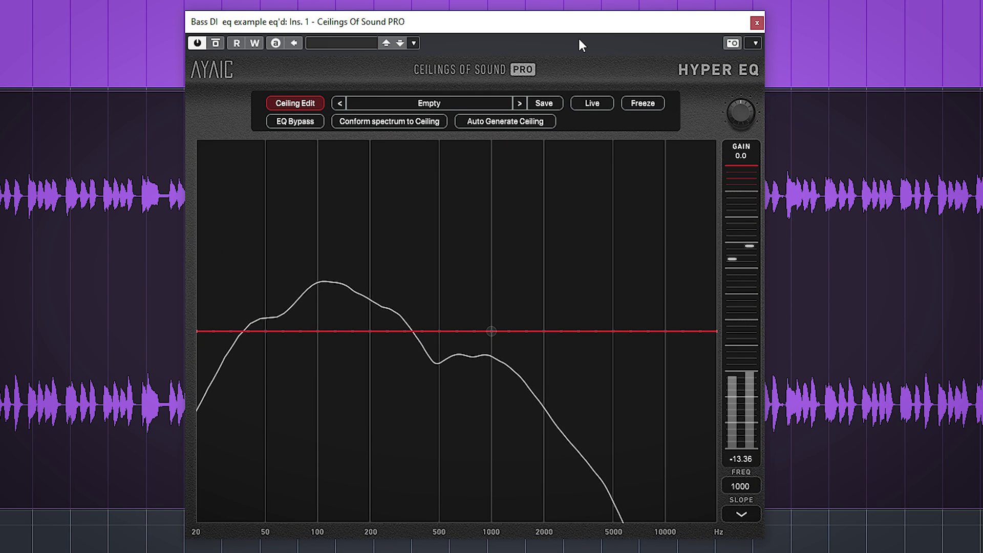
Freeze the EQ'd bass spectrum, auto-generate a matching ceiling, and save it as preset 'bass 440hz'.
click(644, 103)
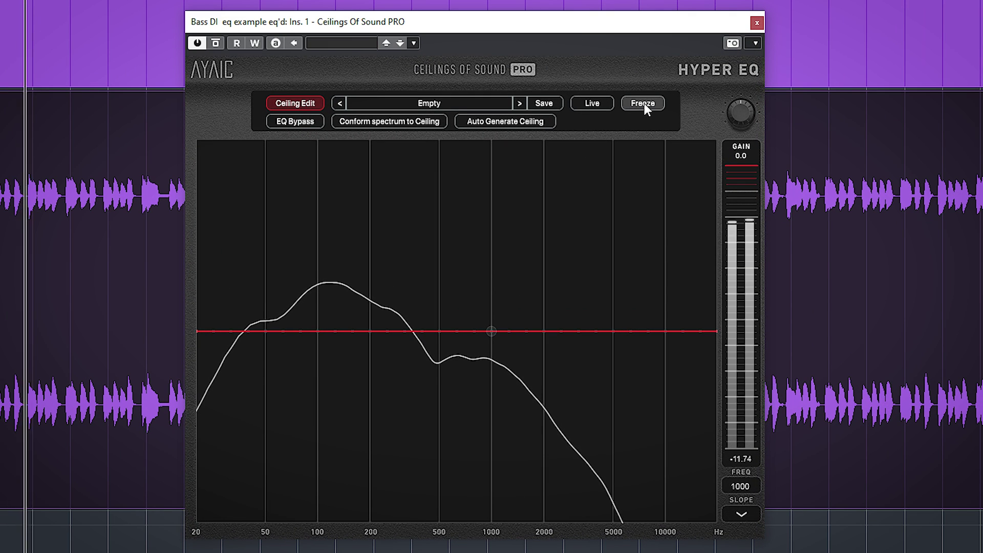
click(527, 123)
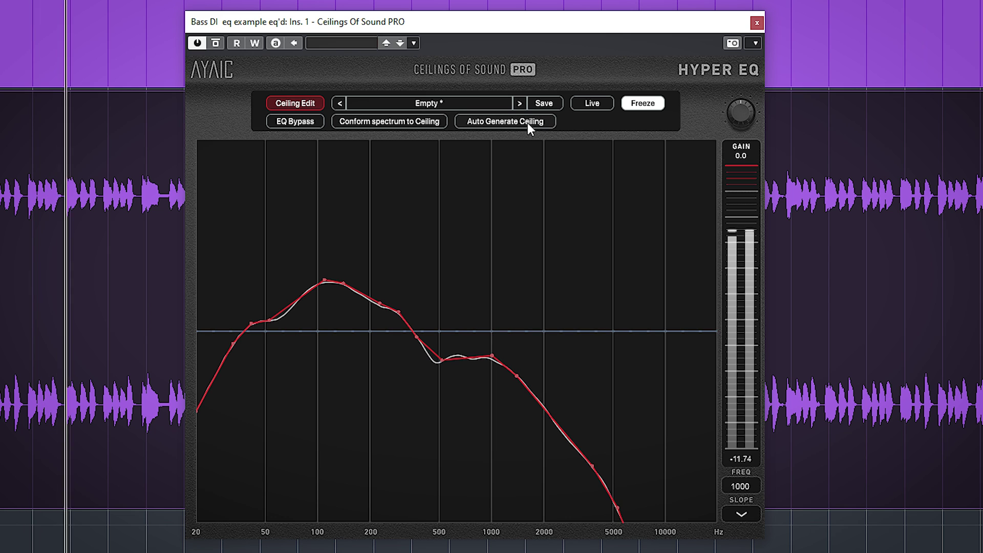
click(552, 103)
click(553, 279)
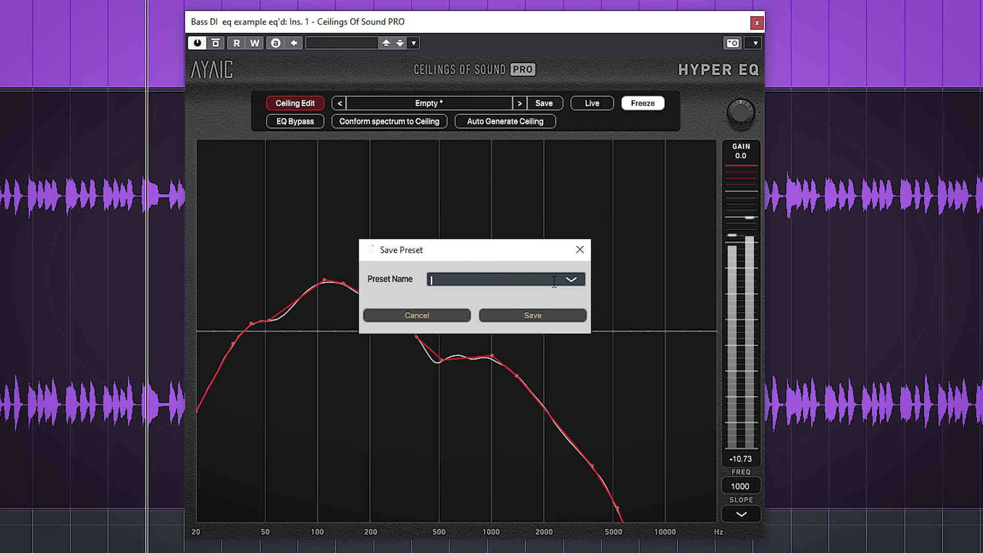
text(bass 440hz)
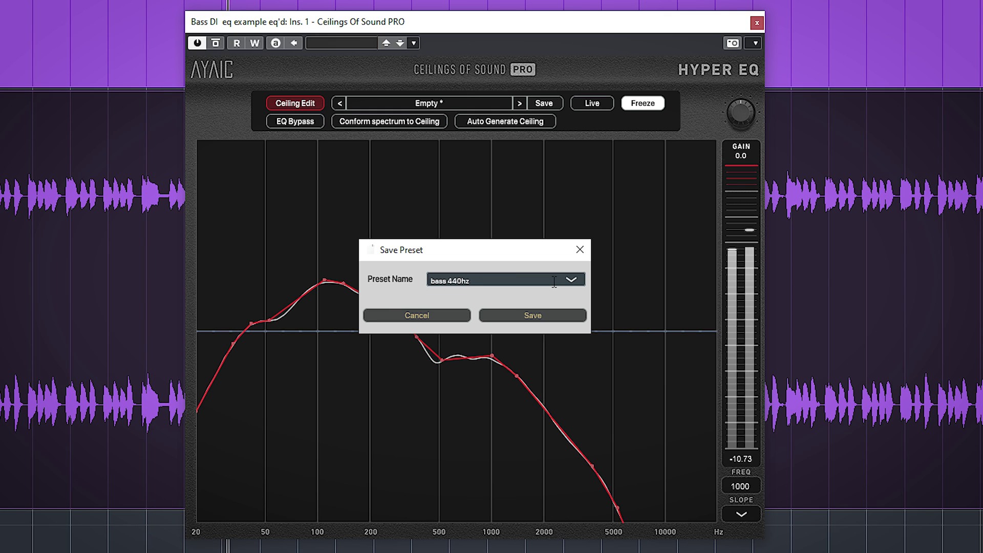
click(548, 316)
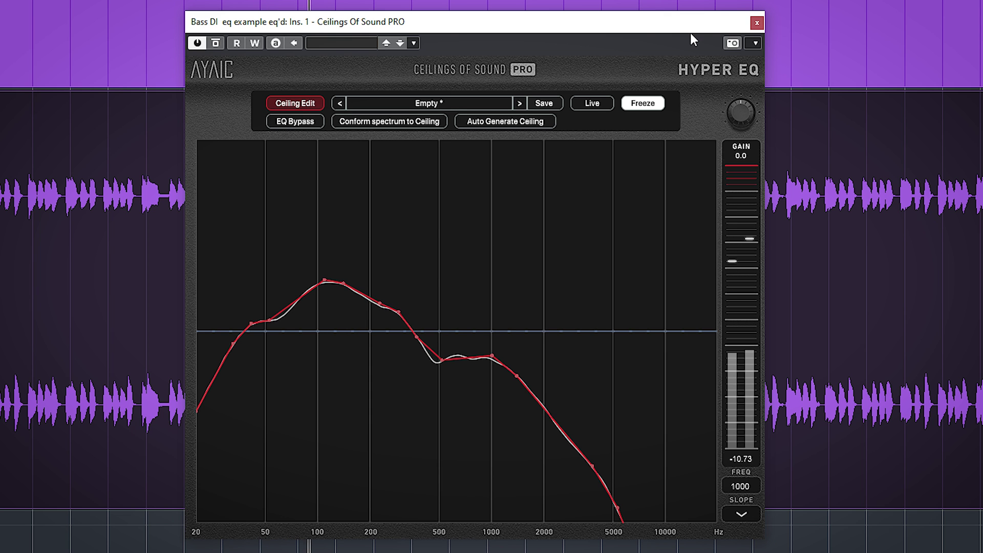
click(757, 24)
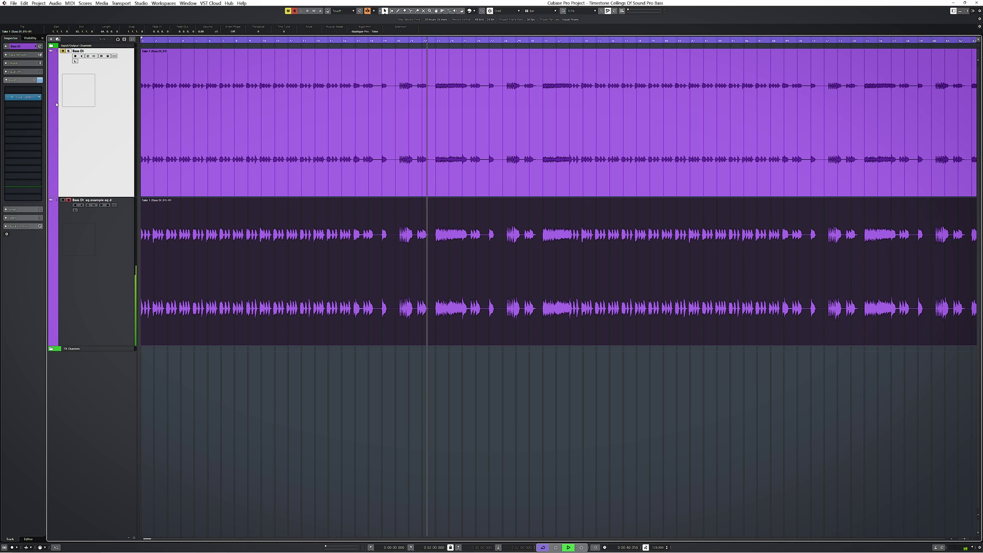
On the original Bass DI plugin, load user preset 'bass 440hz' and conform the spectrum to it.
click(12, 99)
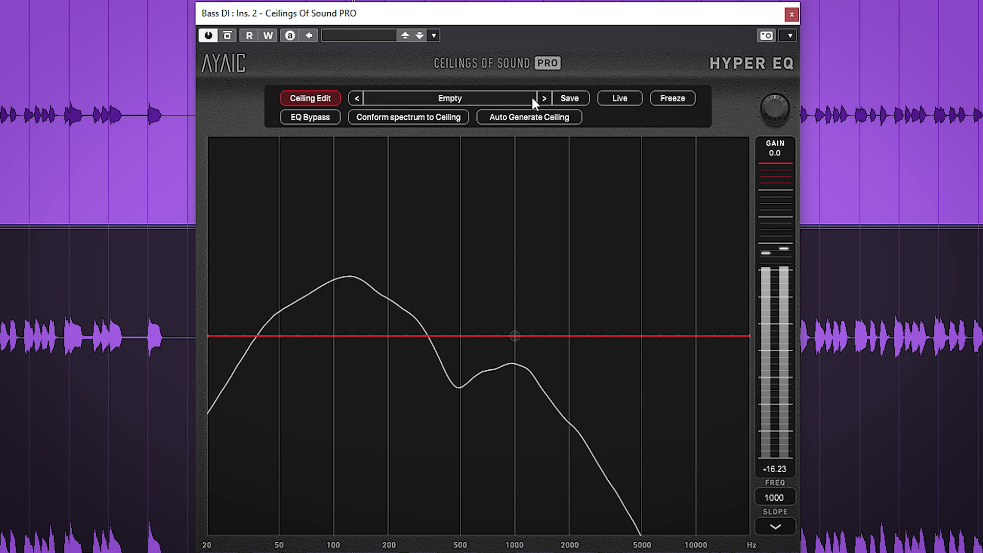
click(514, 96)
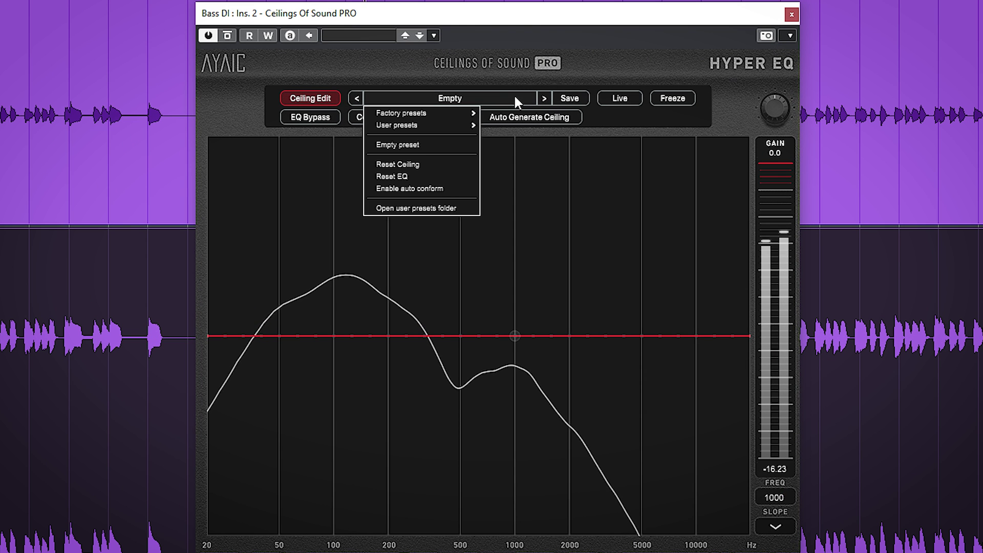
mouse_move(447, 125)
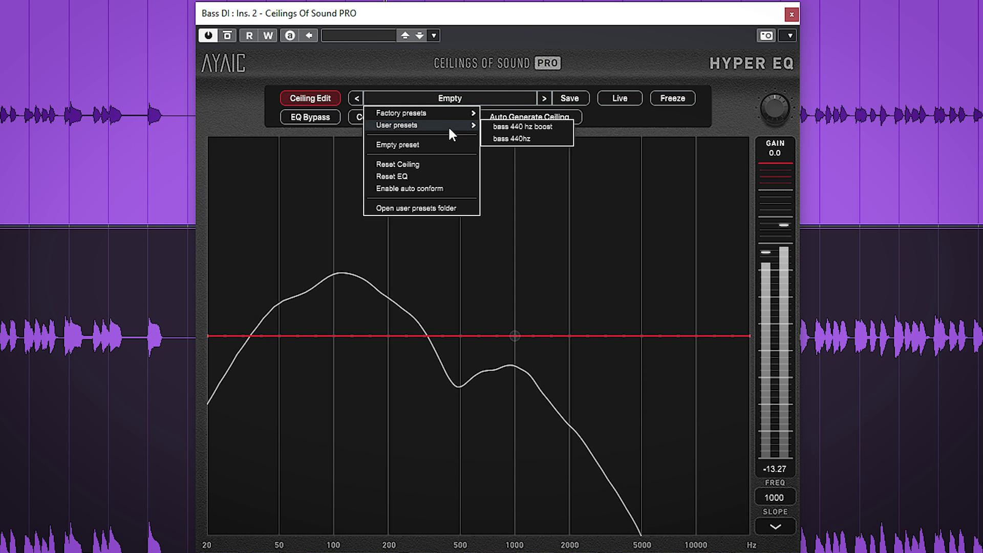
click(535, 139)
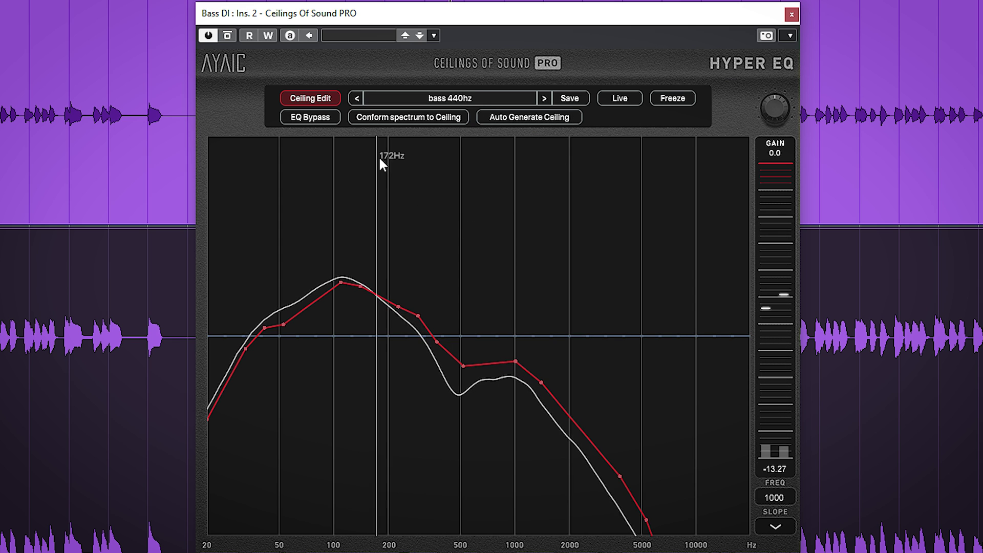
click(425, 120)
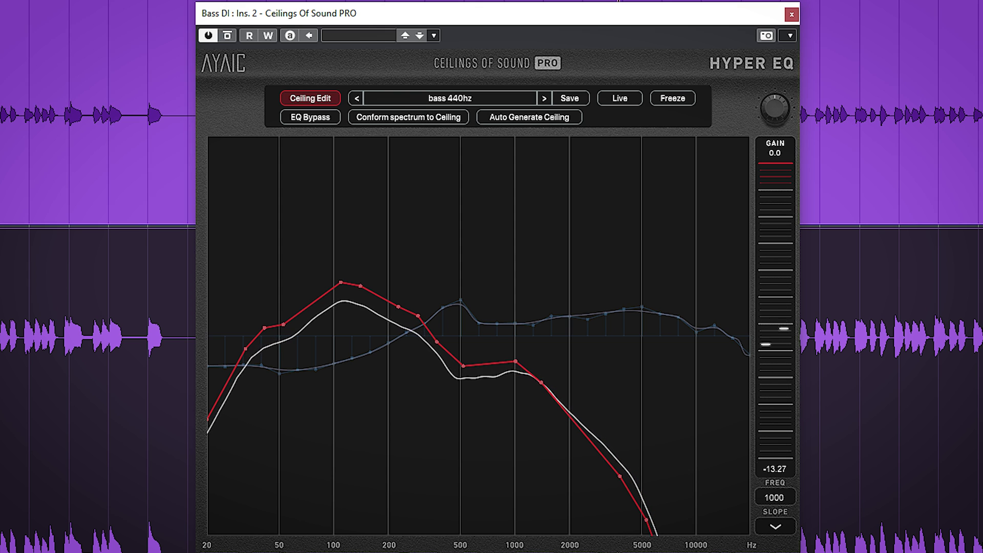
click(791, 14)
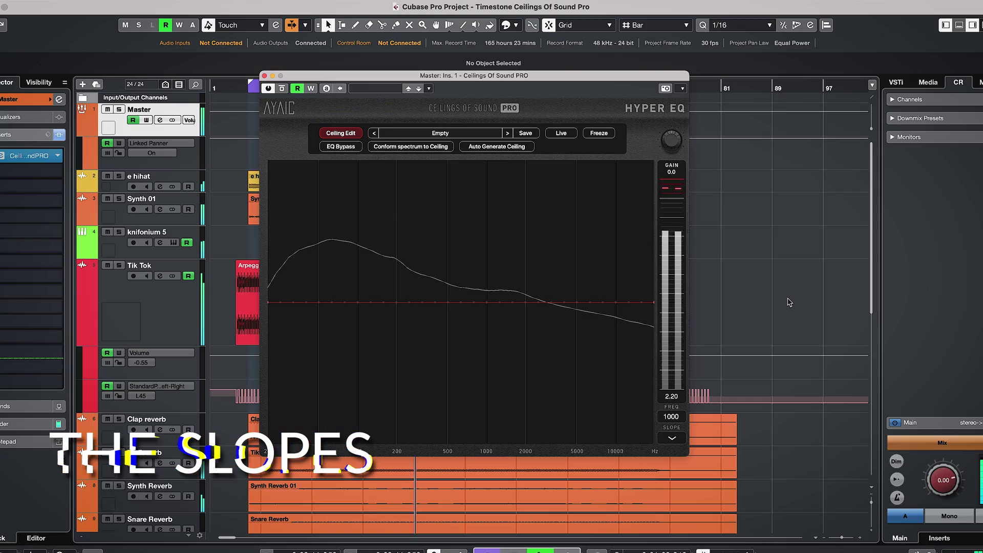
Try master ceiling slopes White, Pink and Brown, then a steep -21 dB/Oct tilt.
click(685, 438)
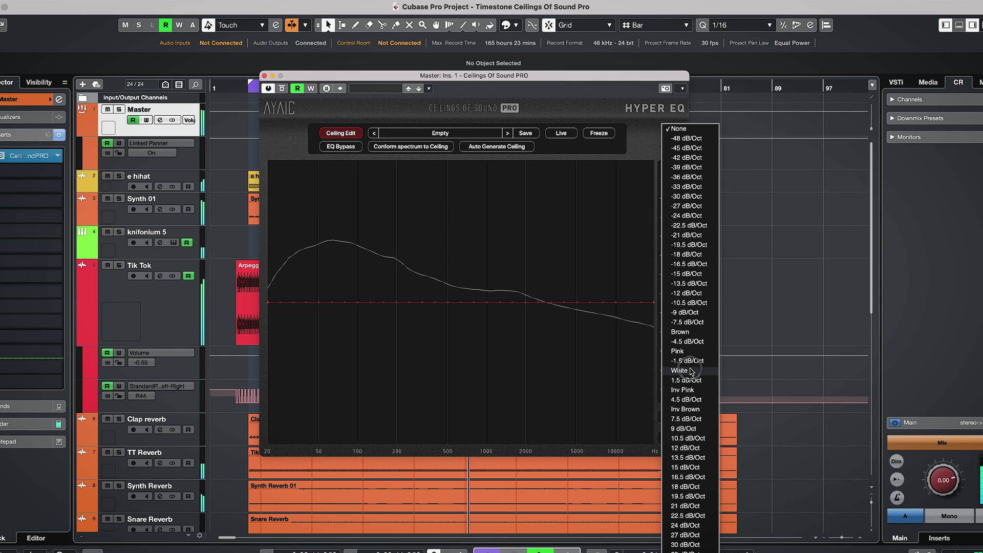
click(560, 271)
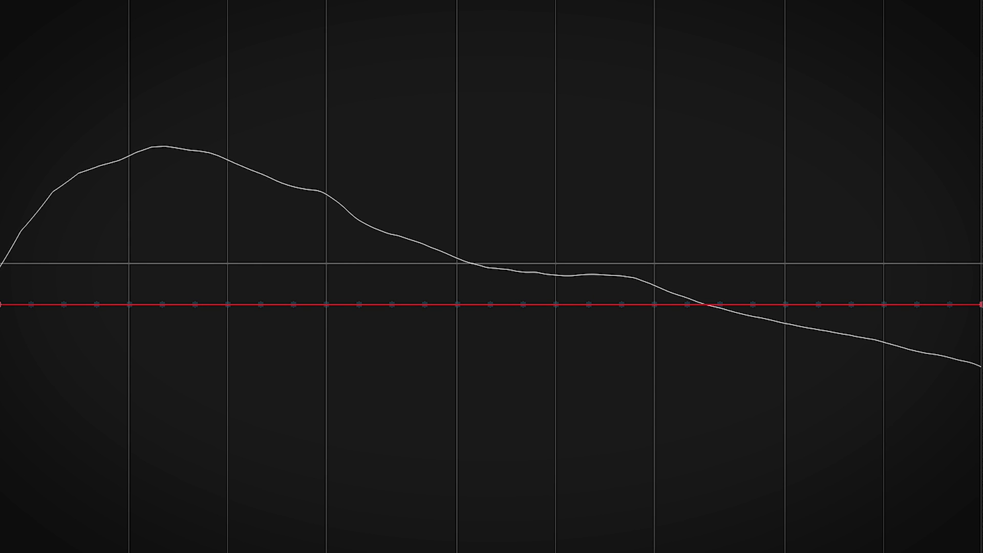
click(900, 517)
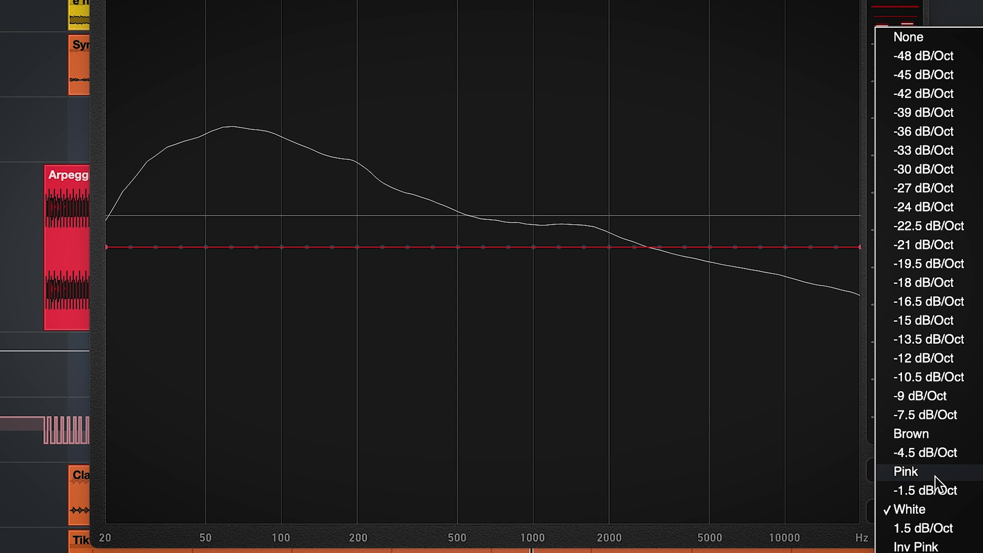
click(934, 475)
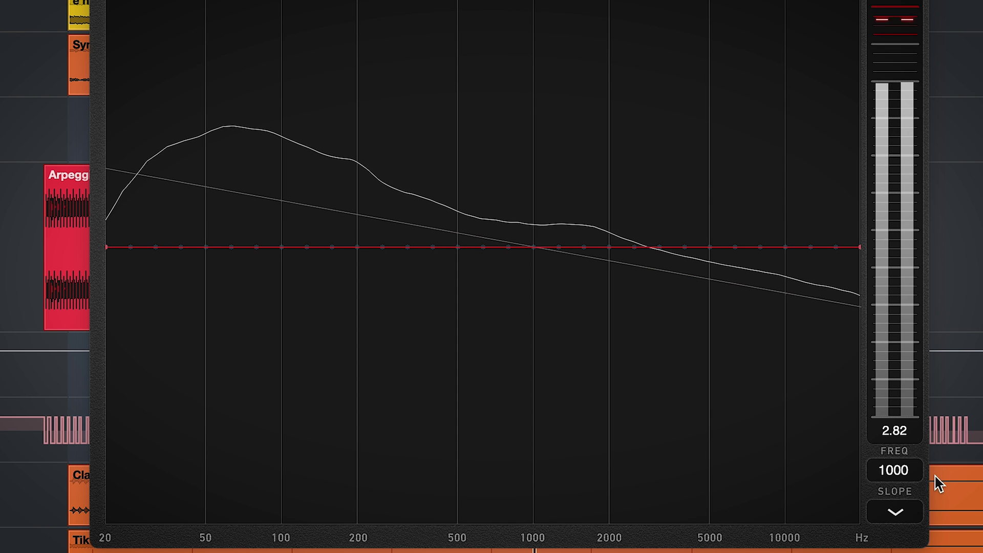
click(899, 514)
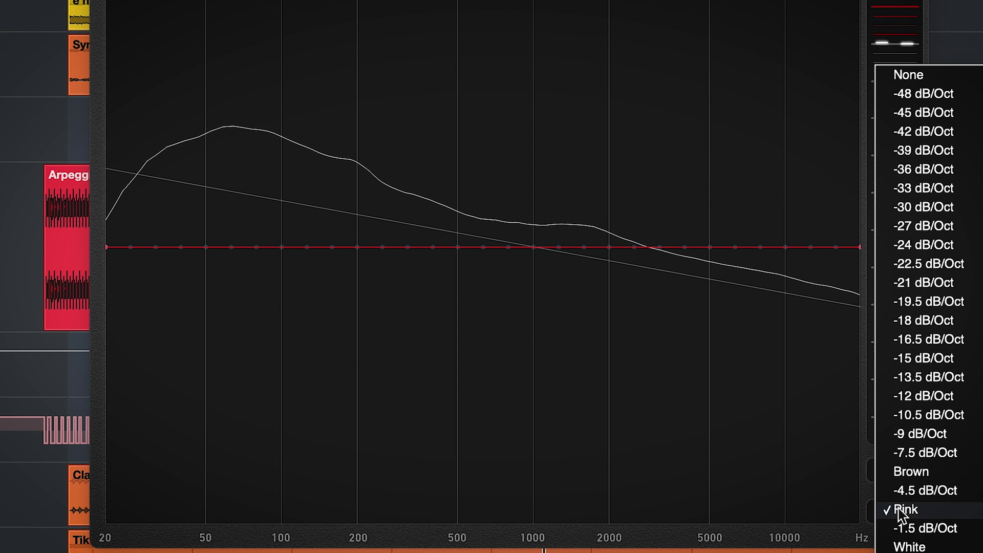
click(916, 474)
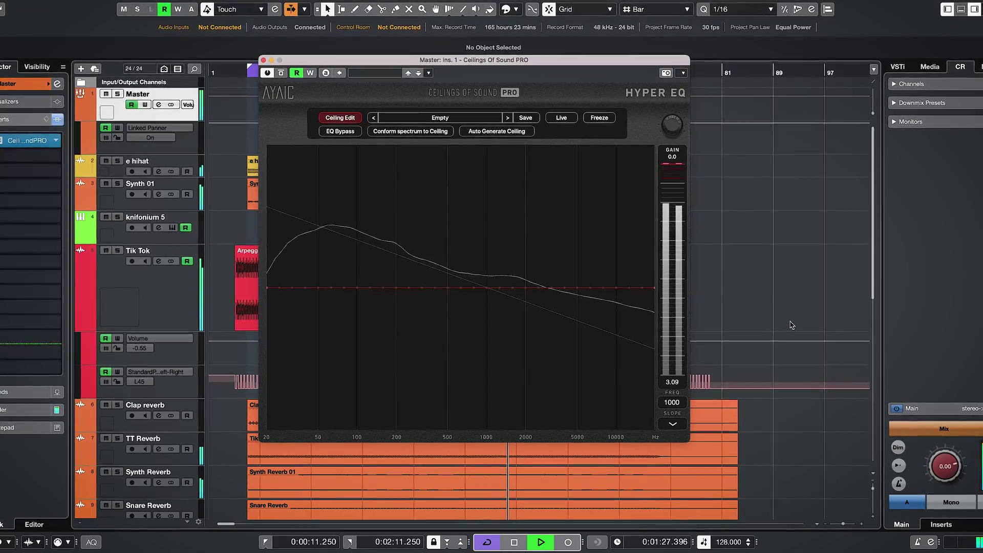
click(672, 423)
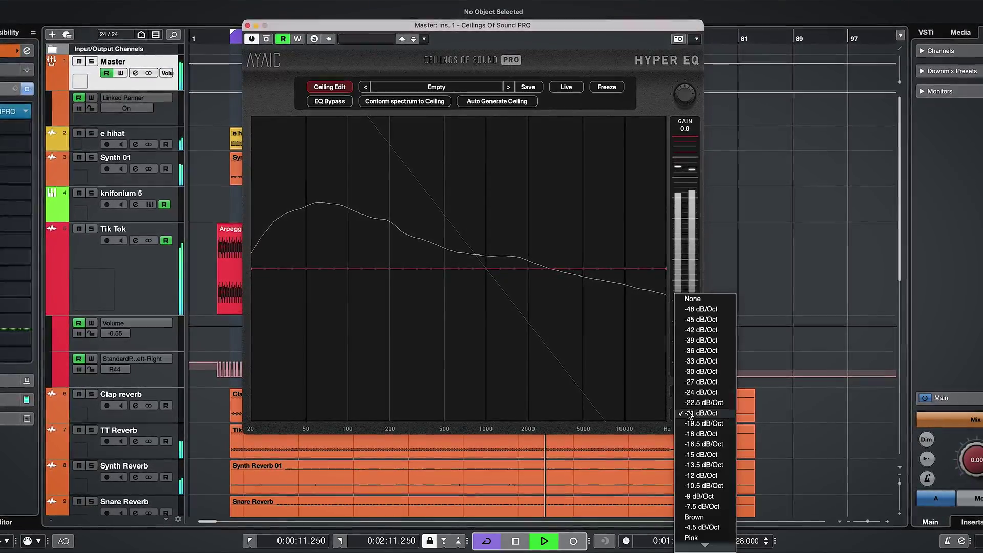
click(706, 391)
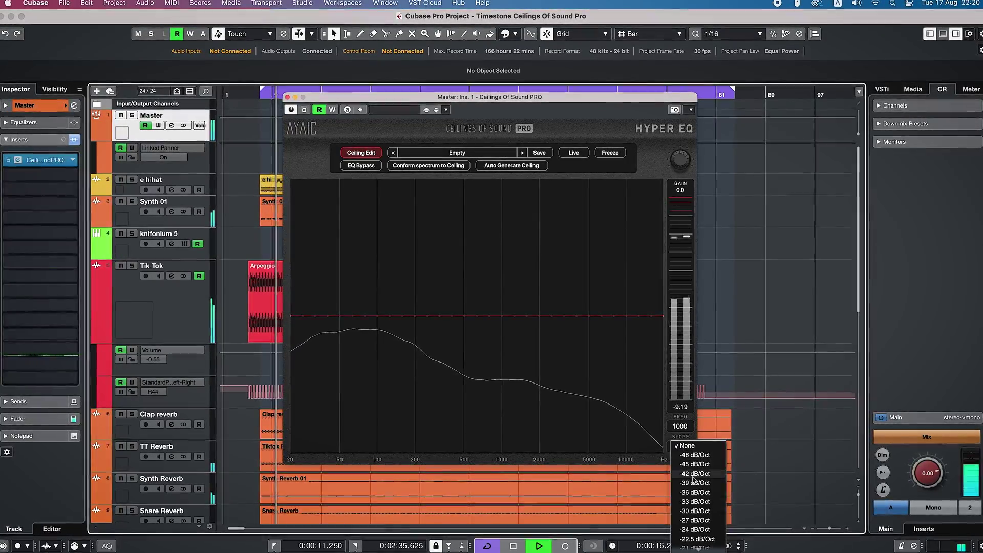
Apply a gentle tilted ceiling slope and freeze the analysed spectrum.
scroll(680, 450, down, 5)
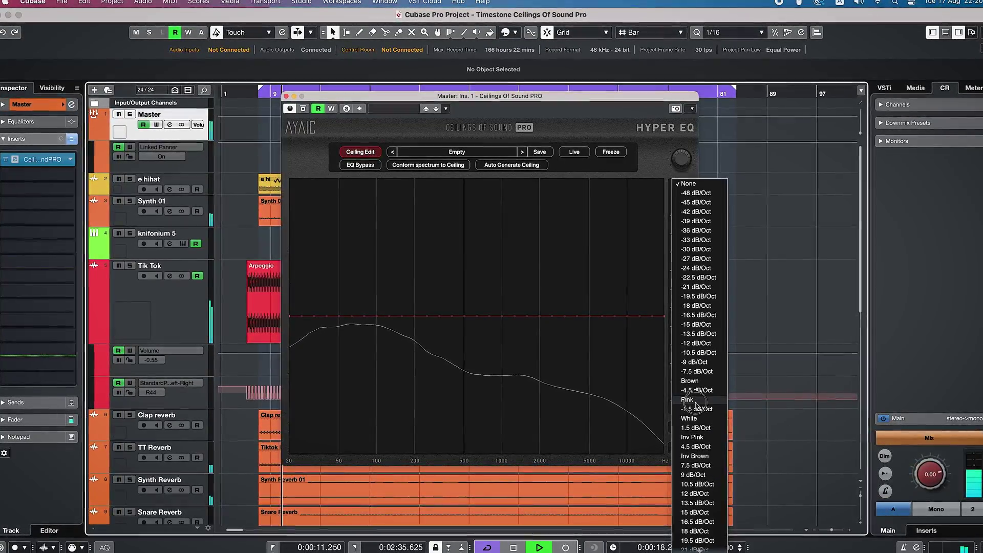
click(696, 401)
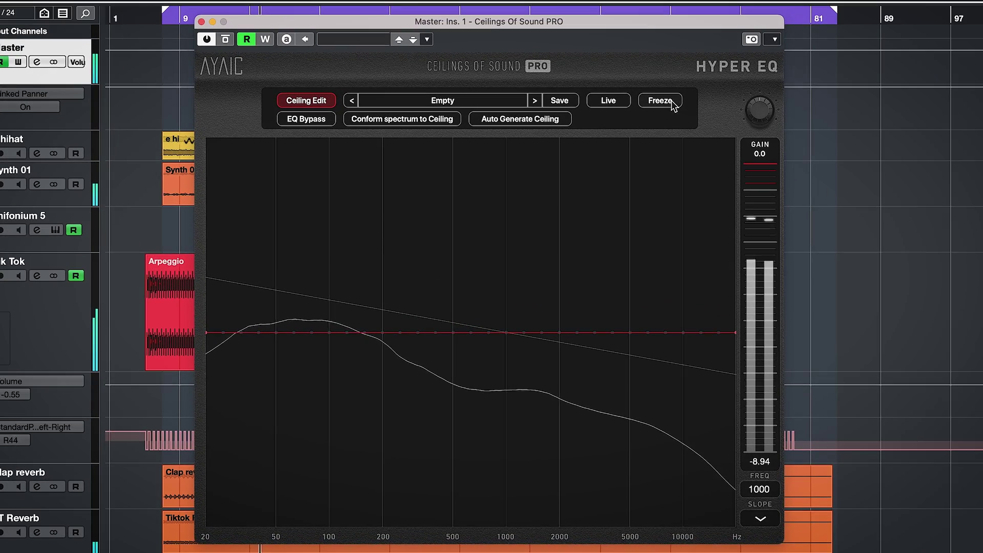
click(670, 100)
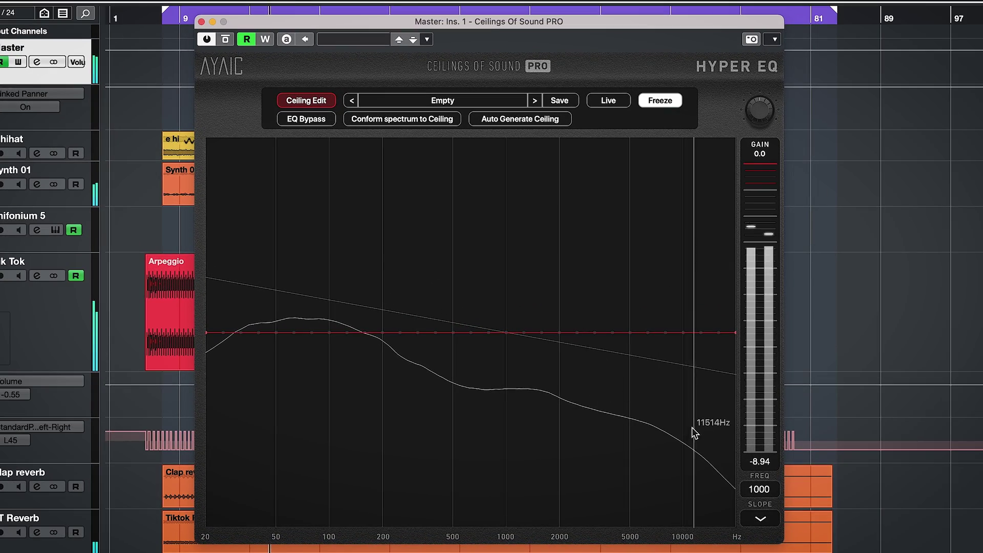
Set the slope pivot frequency to 358 Hz and switch to EQ editing.
click(767, 489)
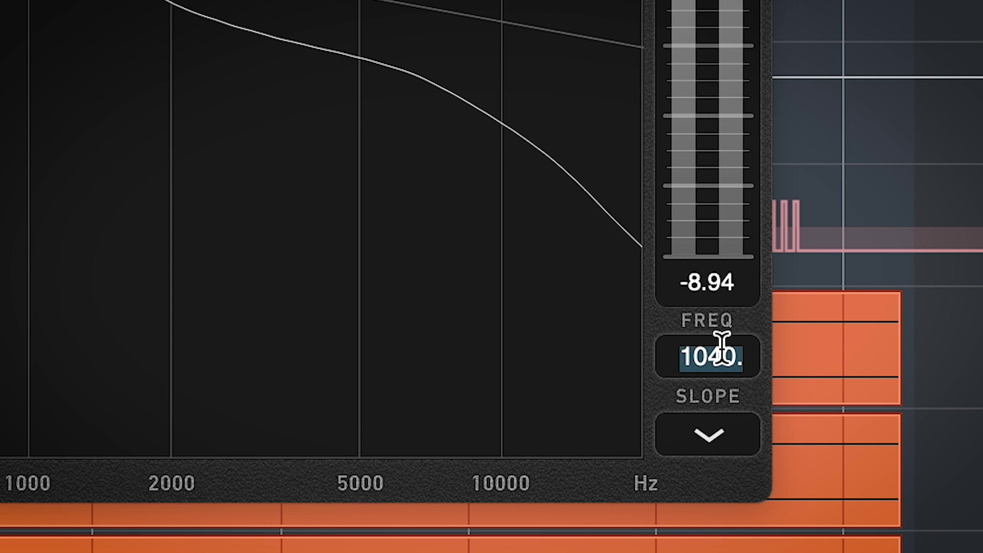
text(1446.6)
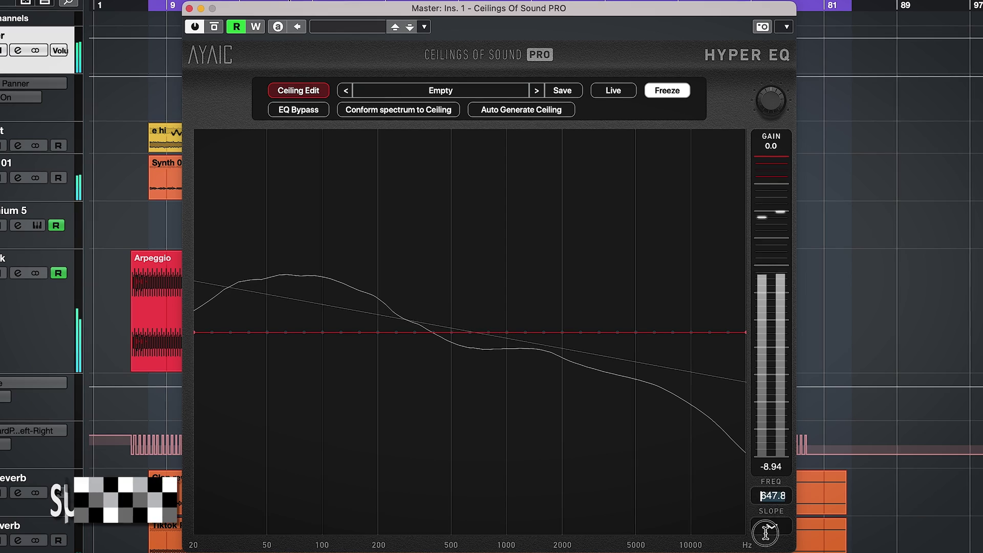
double_click(761, 495)
text(358)
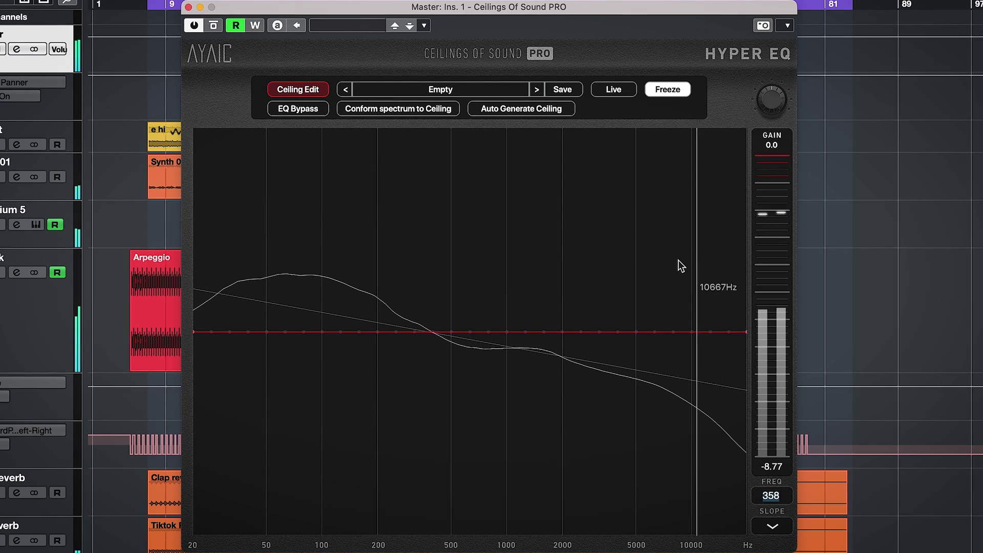
click(288, 92)
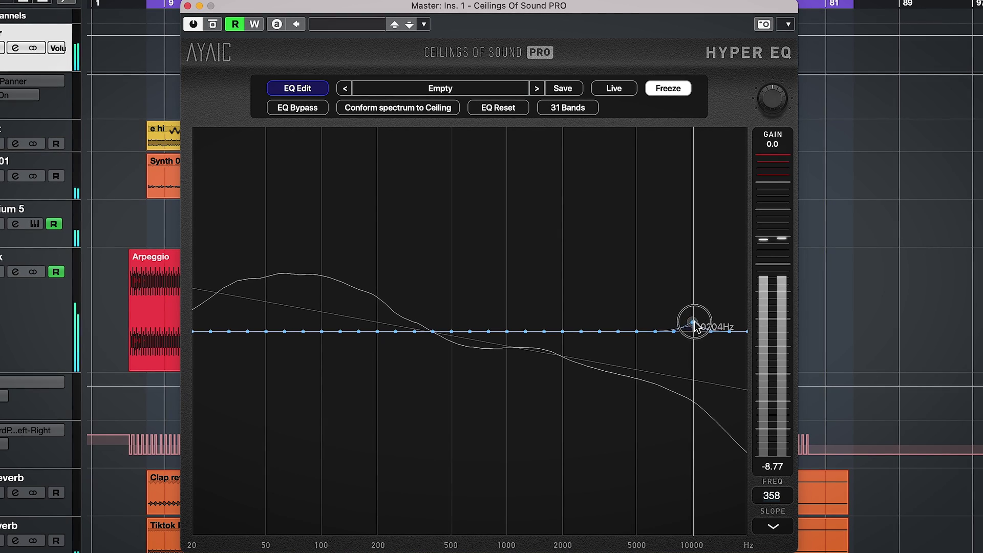
Boost the EQ bands from about 5 kHz up to 16 kHz.
mouse_move(711, 326)
mouse_down()
mouse_move(732, 319)
mouse_move(733, 298)
mouse_move(748, 331)
mouse_move(751, 285)
mouse_up()
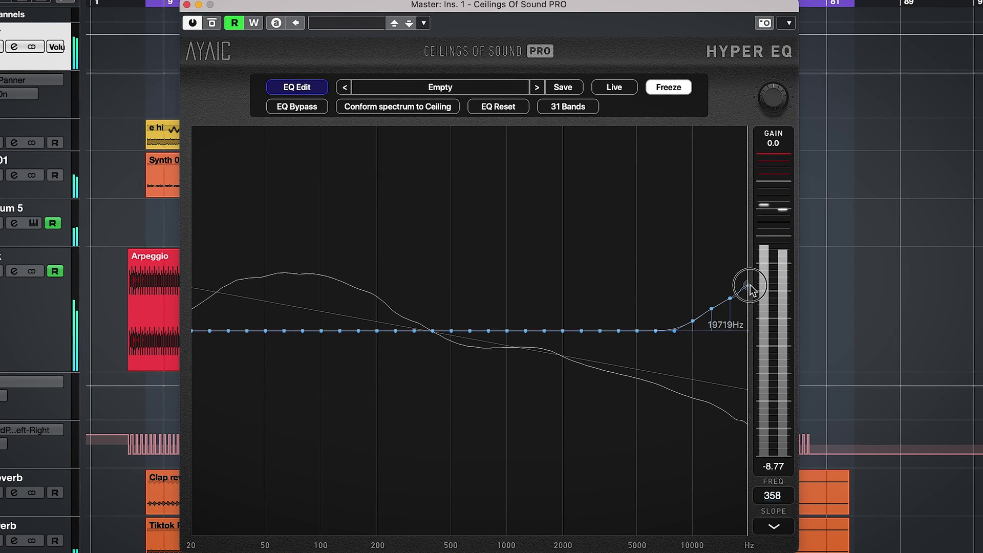
drag(675, 331, 676, 308)
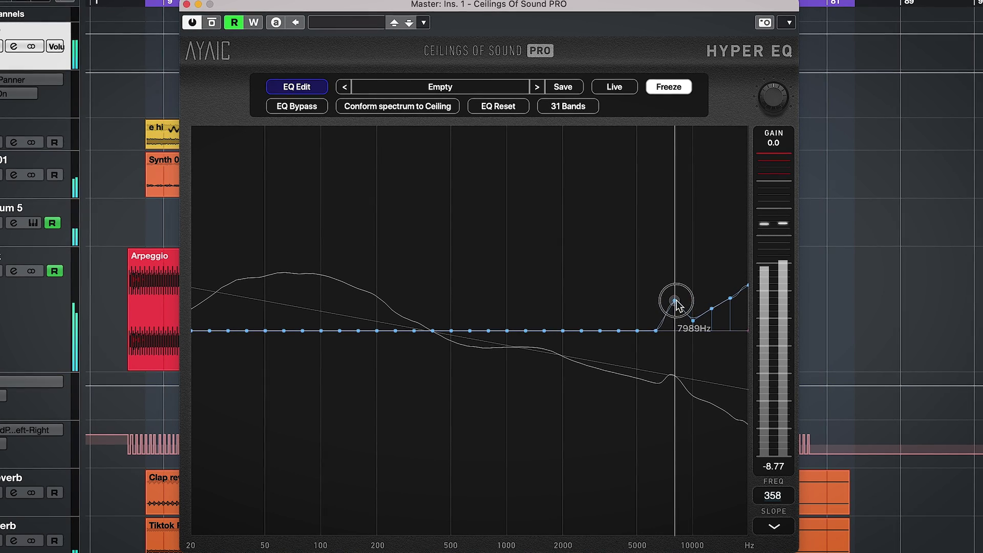
mouse_move(656, 328)
mouse_down()
mouse_move(686, 328)
mouse_move(695, 304)
mouse_move(657, 314)
mouse_move(714, 298)
mouse_up()
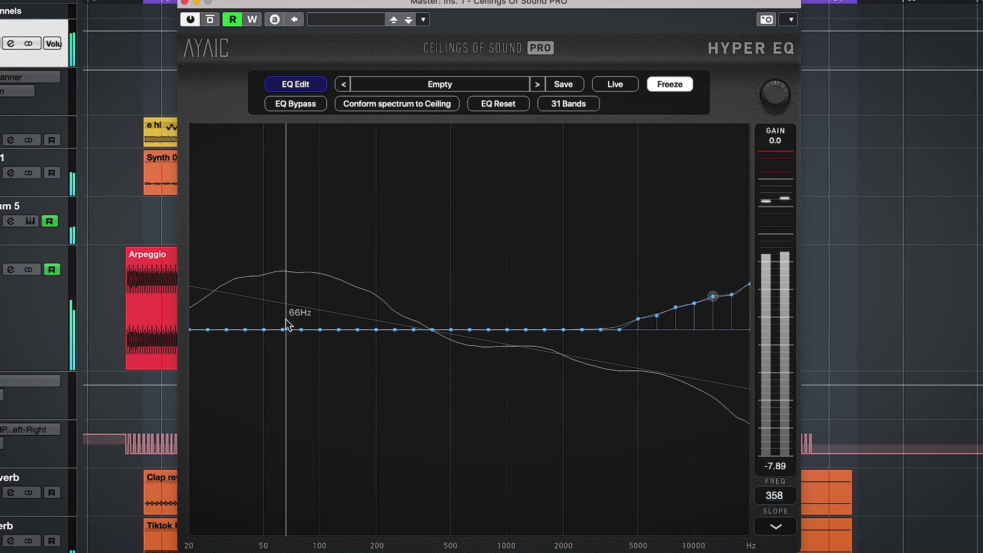
Pull the 36, 64, 101 and 128 Hz bands below 0 dB into a low dip.
drag(278, 359, 279, 363)
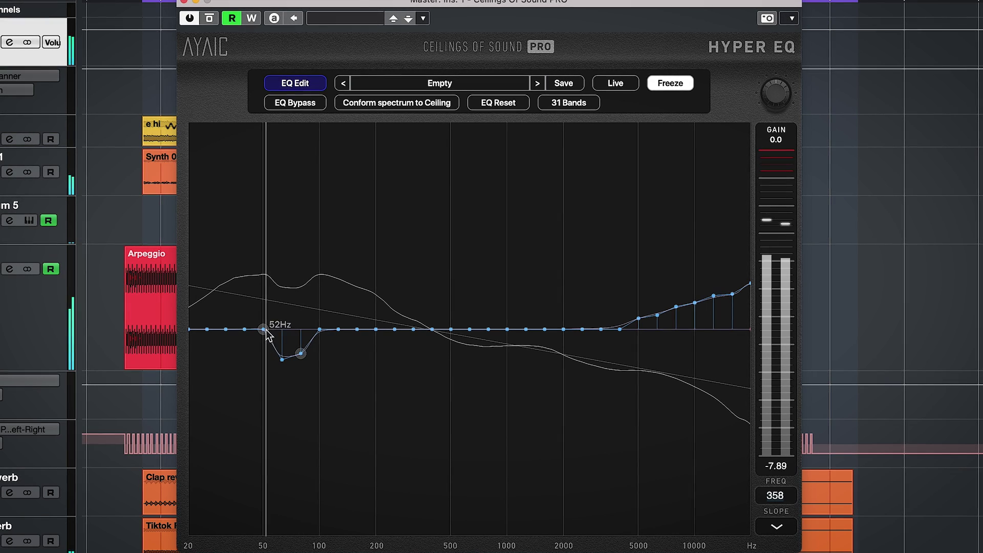
mouse_move(225, 329)
mouse_down()
mouse_move(257, 339)
mouse_move(263, 349)
mouse_up()
drag(319, 329, 322, 350)
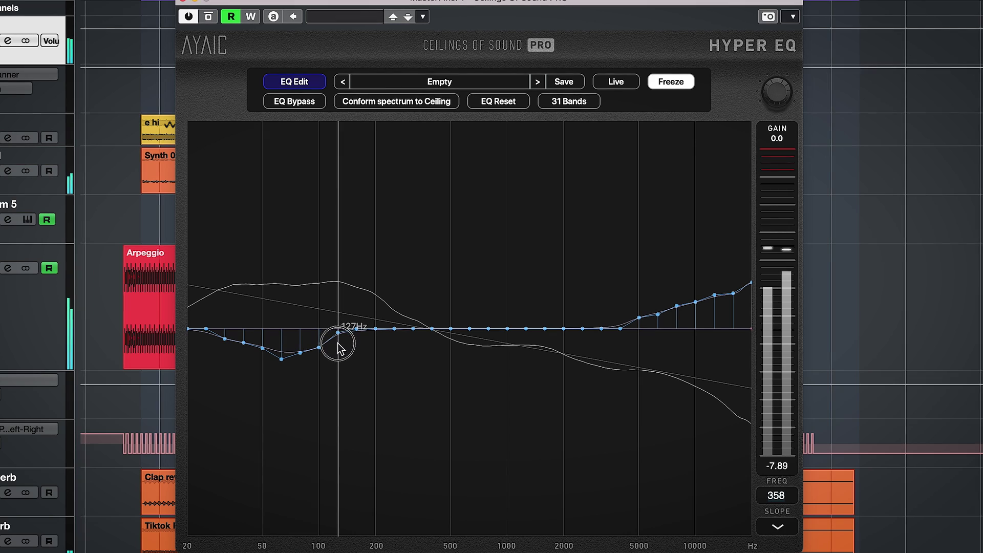
drag(339, 335, 340, 345)
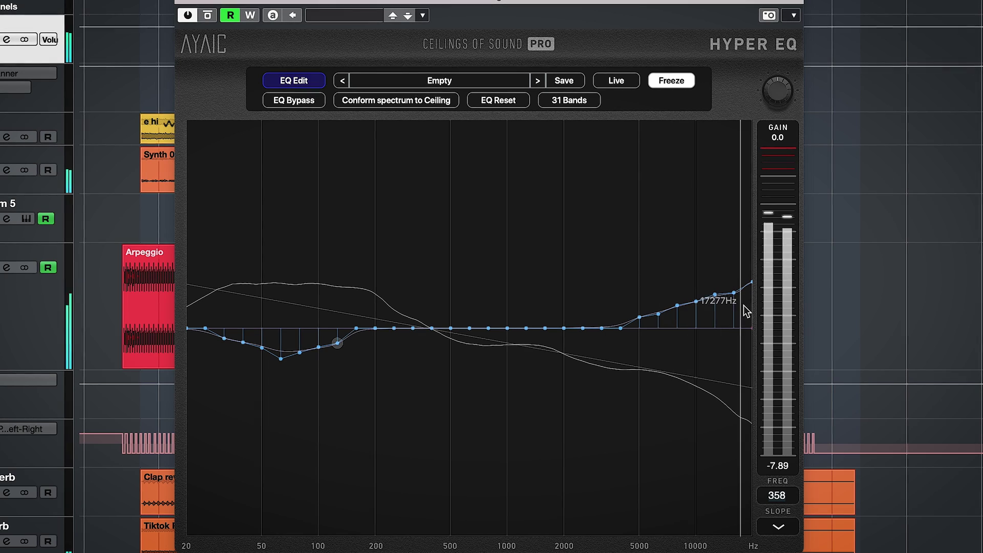
Ease back the top high-frequency bands slightly, then bypass the plugin.
drag(757, 290, 752, 290)
mouse_move(750, 341)
mouse_down()
mouse_move(737, 296)
mouse_move(735, 310)
mouse_move(717, 297)
mouse_move(718, 309)
mouse_move(677, 309)
mouse_up()
drag(741, 314, 715, 312)
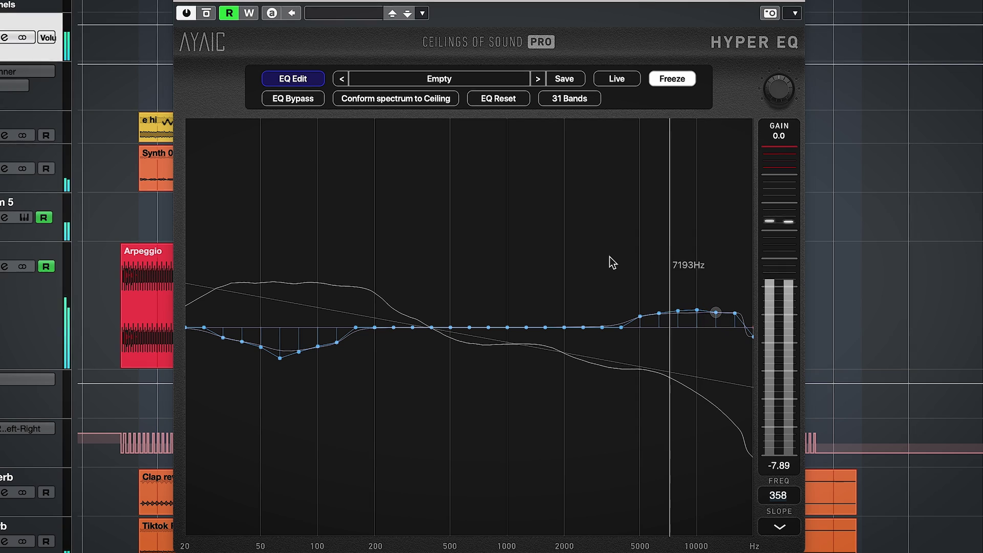
click(205, 17)
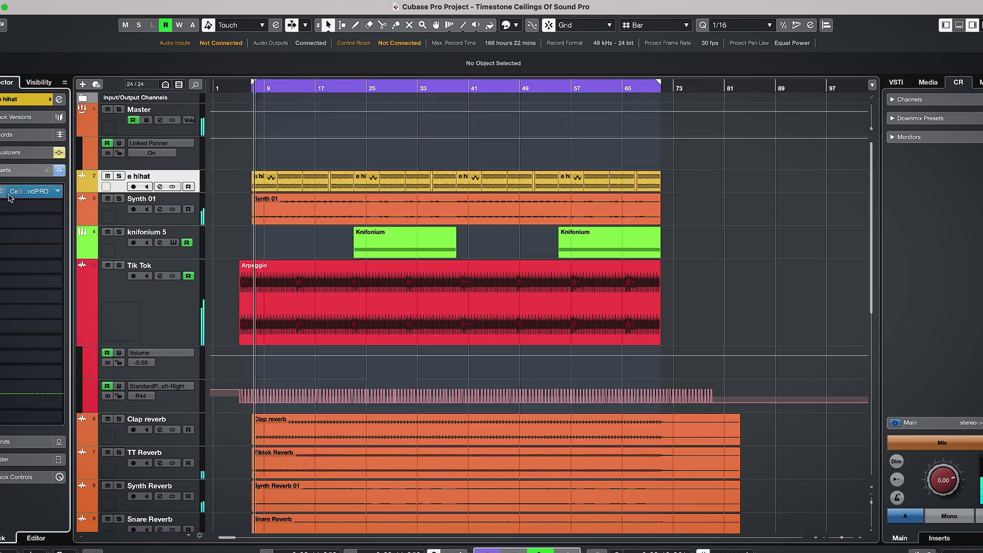
Load factory ceiling presets such as HIHAT - 1970's on the hi-hat and other drum plugins.
click(176, 210)
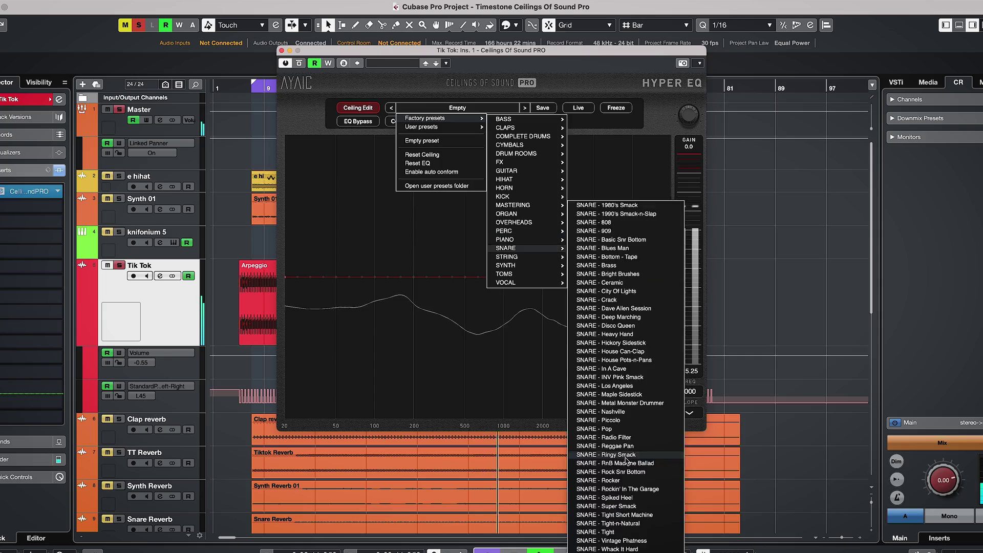
click(626, 460)
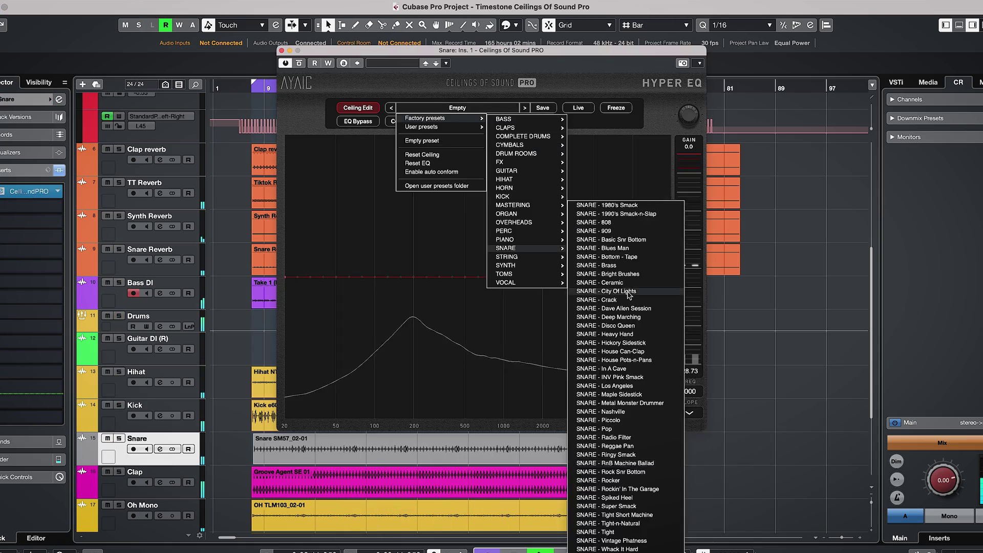
click(623, 287)
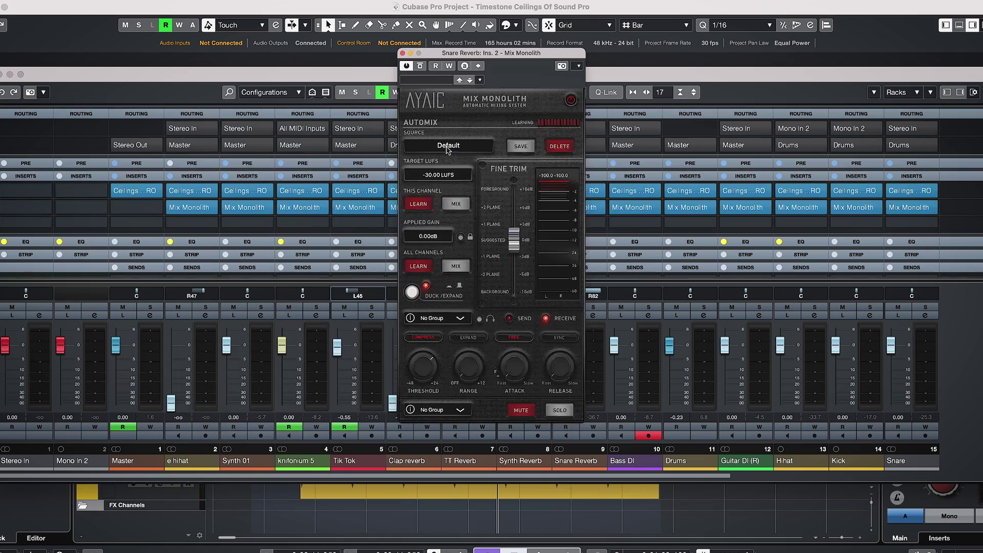
Set the Mix Monolith sources to Sidestick for Tik Tok and Hihat (all top) for the hi-hat.
click(447, 149)
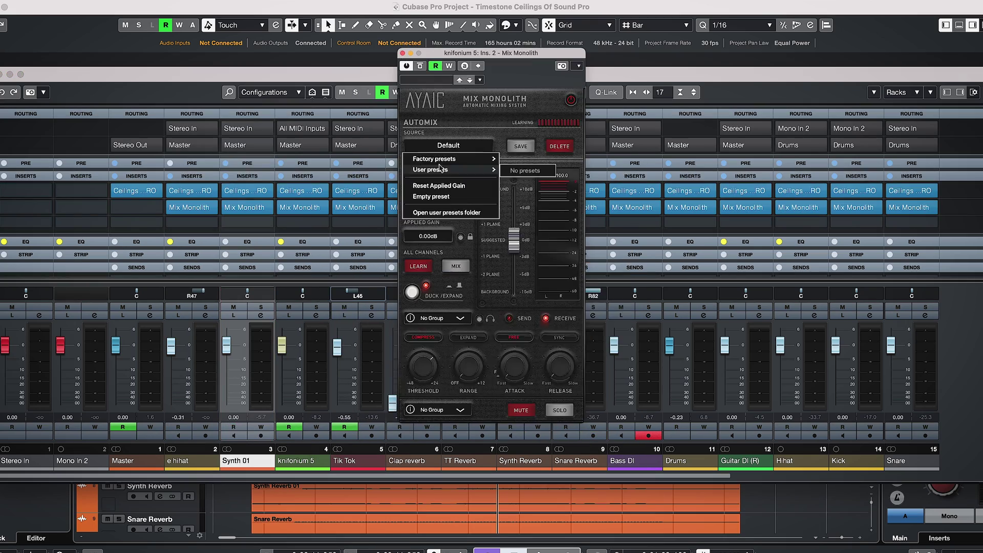
click(440, 158)
click(445, 146)
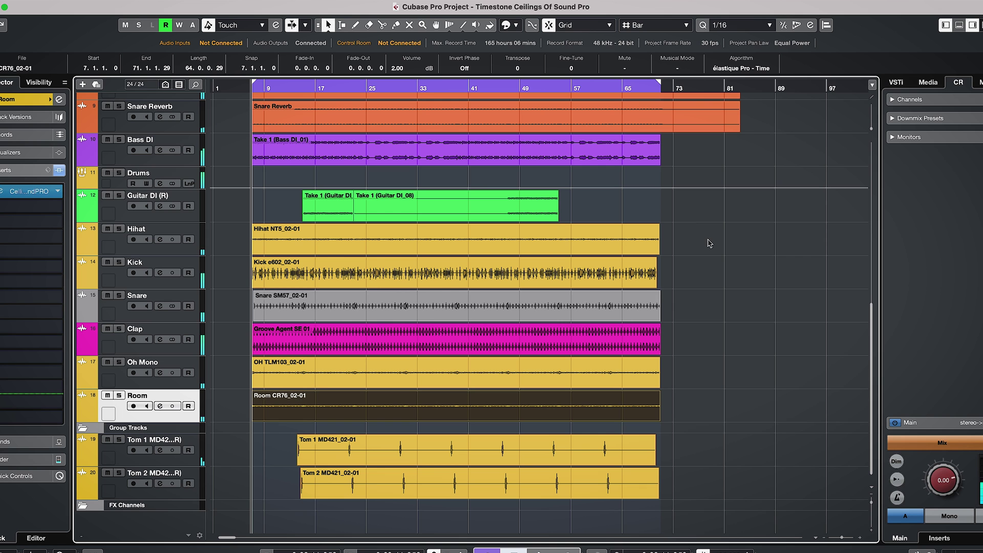
Show the MixConsole with F3 to review every channel's inserts.
key(F3)
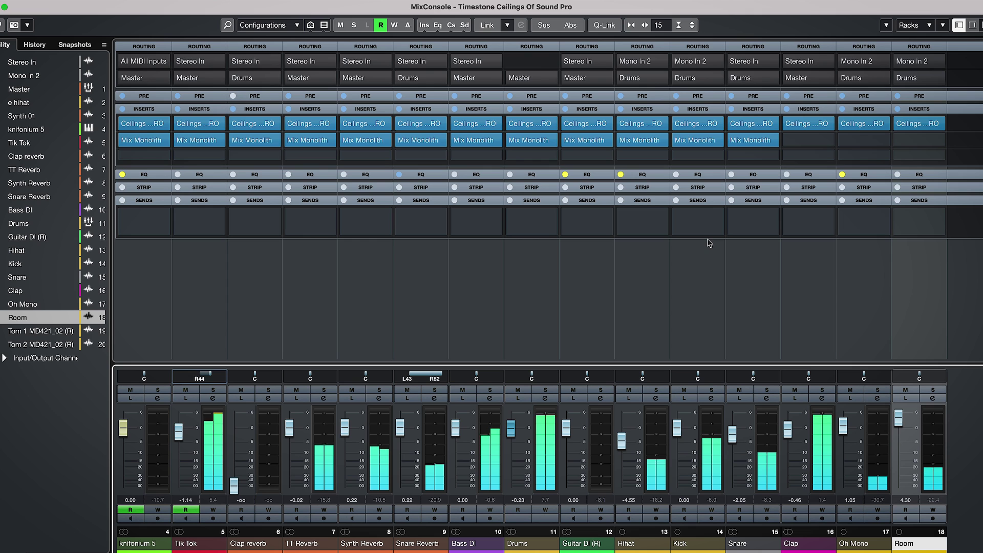